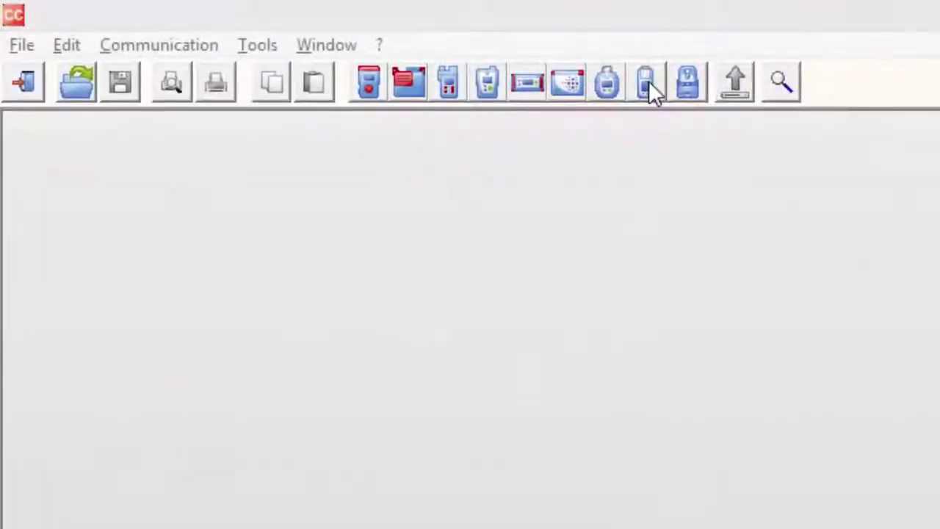
Read out the connected X-am 2500 into the Untitled3 window and move that window slightly up.
left_click(648, 81)
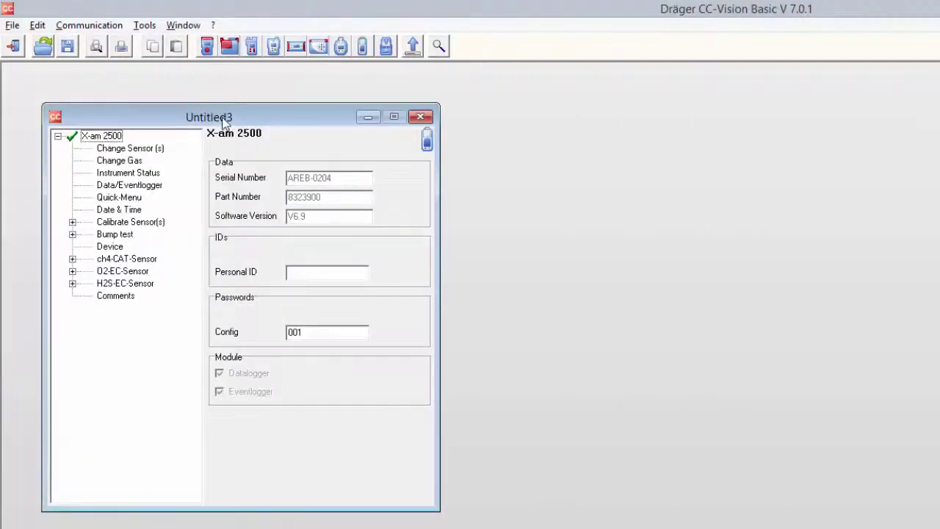
left_click_drag(223, 122, 219, 97)
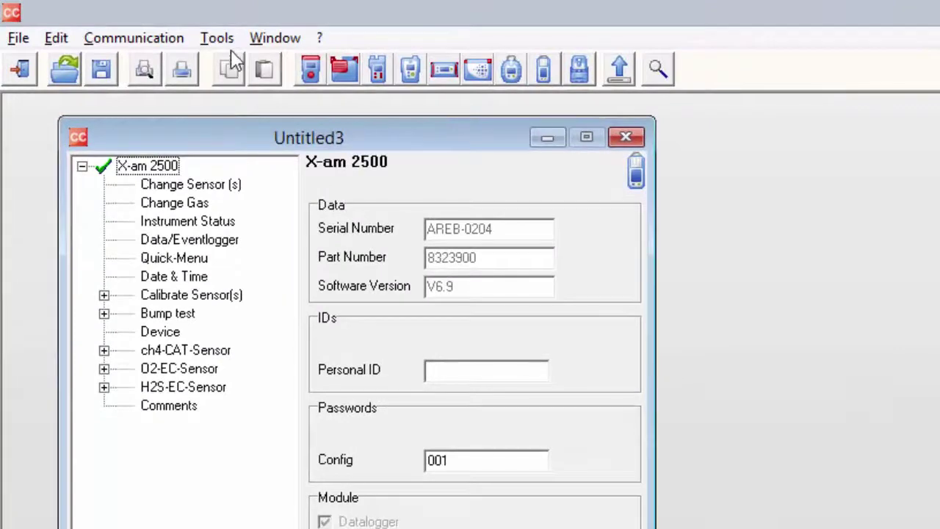
Create a new X-dock template from the Tools menu and drag the X-am 2500 node under X-am 5x00/2500.
left_click(231, 41)
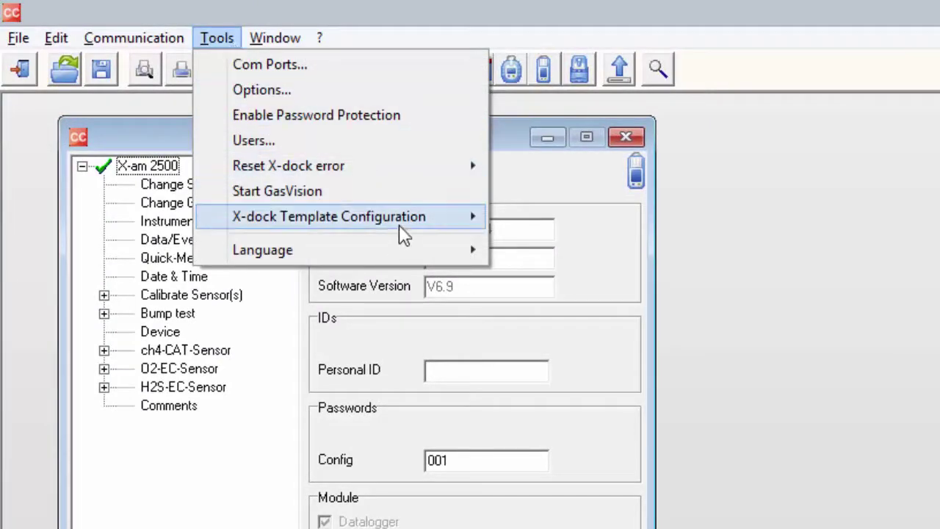
mouse_move(365, 226)
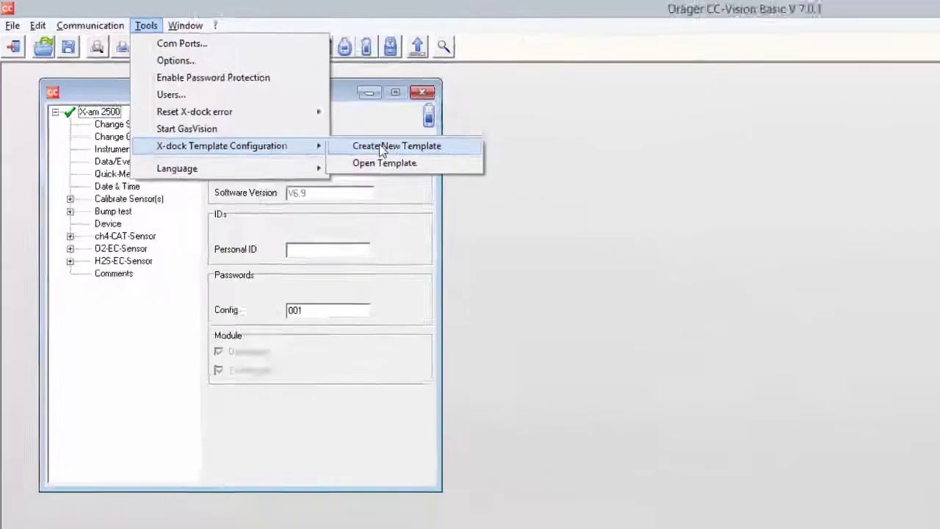
left_click(562, 222)
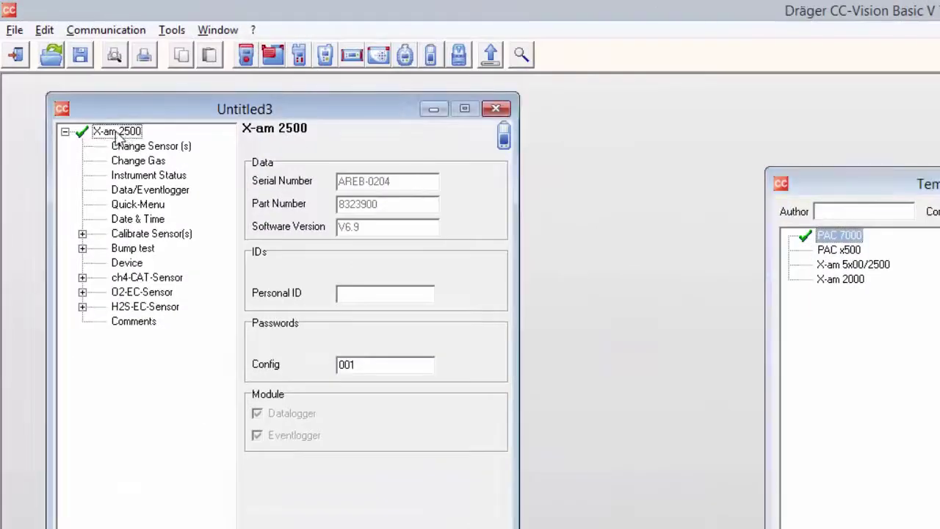
left_click_drag(121, 157, 927, 289)
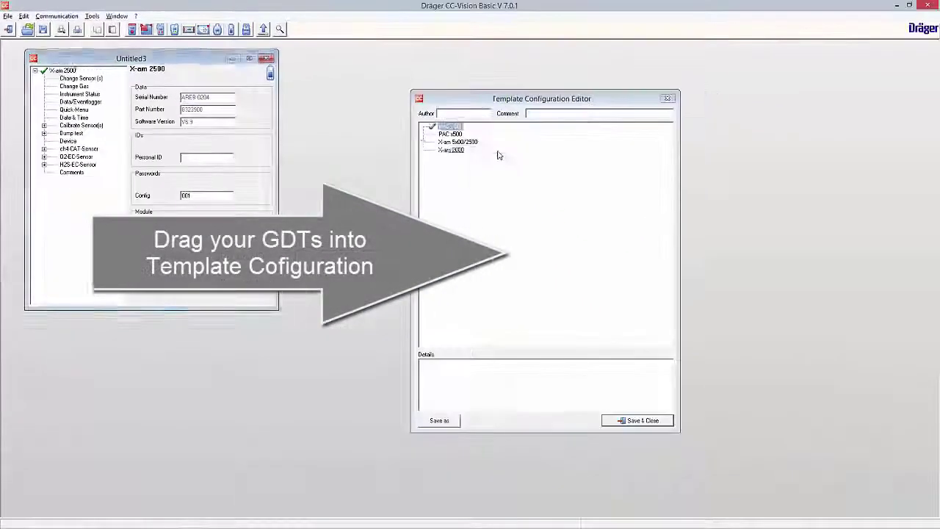
left_click_drag(497, 154, 456, 149)
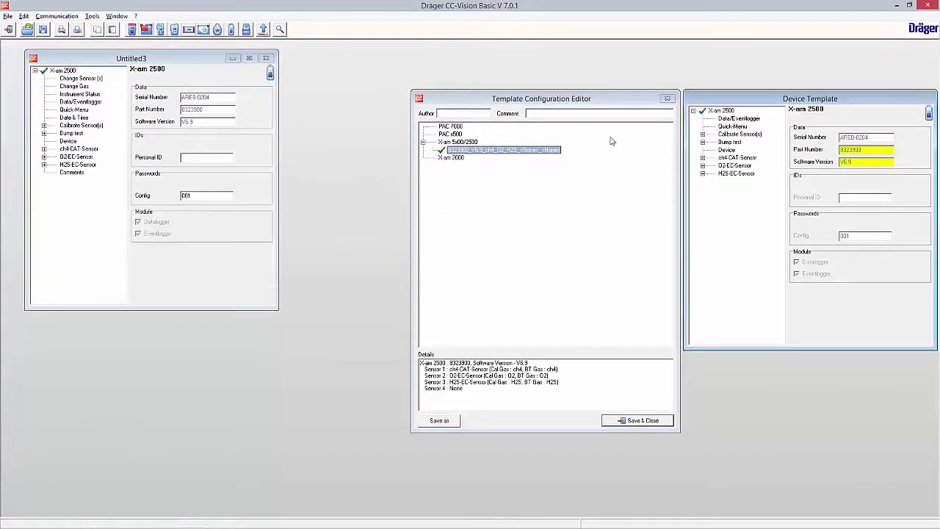
Close the Untitled3 window, declining to save its changes.
left_click(267, 59)
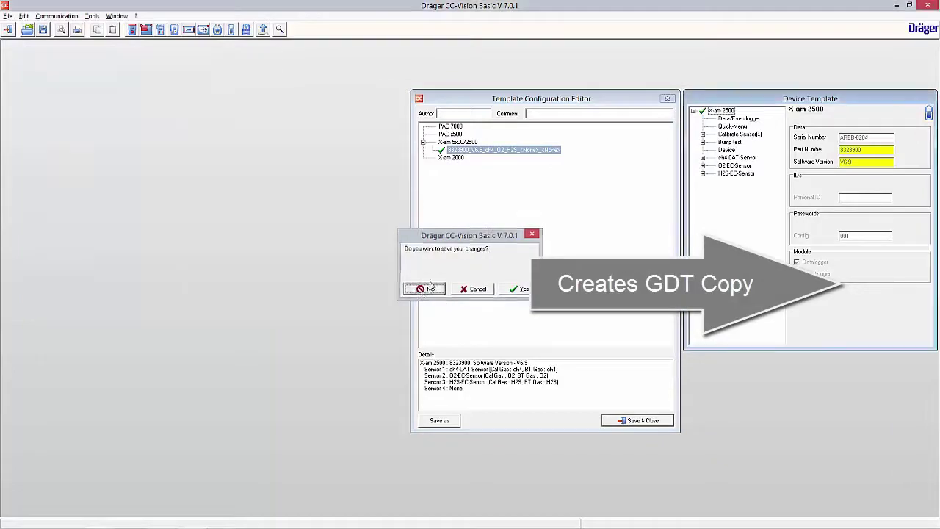
left_click(426, 287)
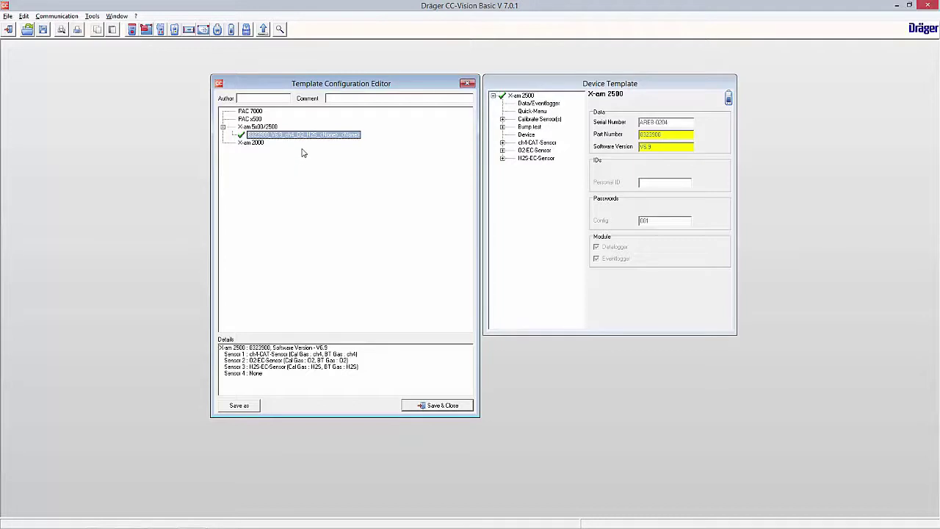
Fill in the template's Author field with the author's name and the Comment 'X-am 2500 only'.
left_click_drag(431, 87, 214, 80)
left_click(204, 89)
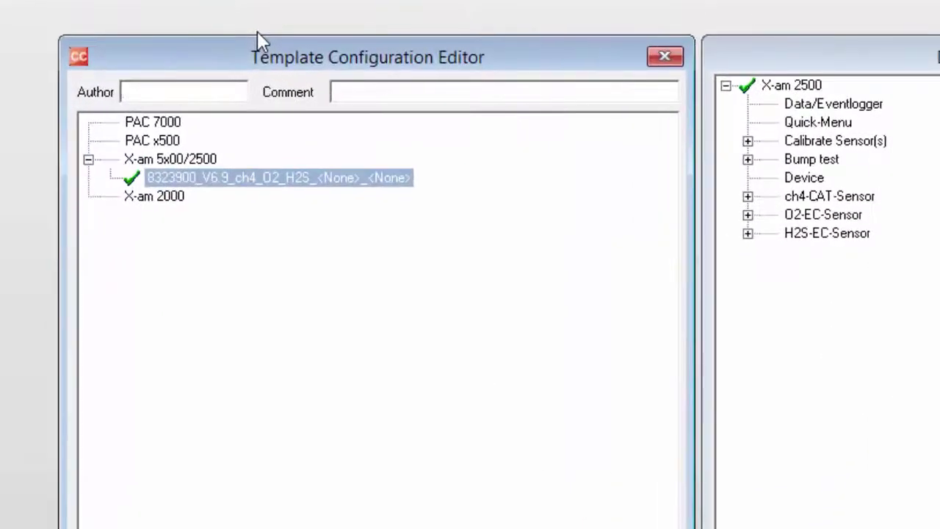
type("Joe")
key("BackSpace")
type("hn Doe")
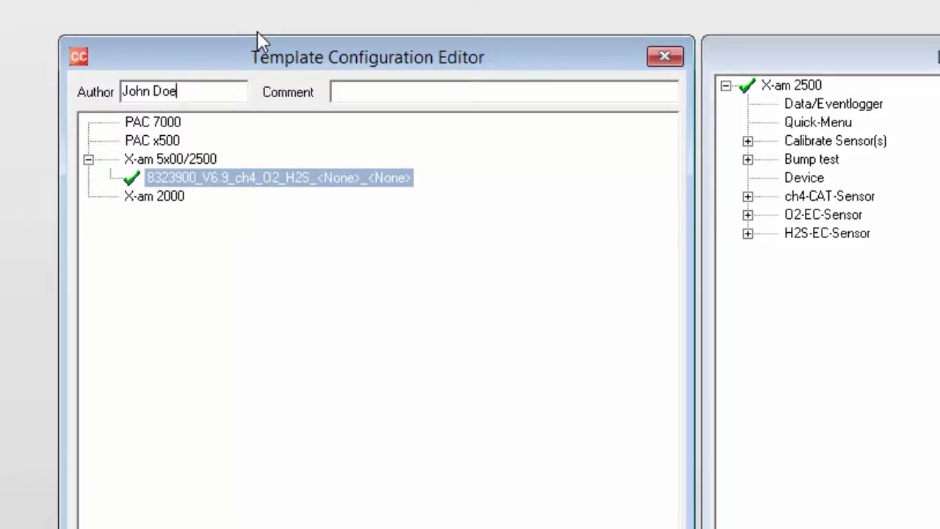
key("Tab")
type("X-am 2500 onl")
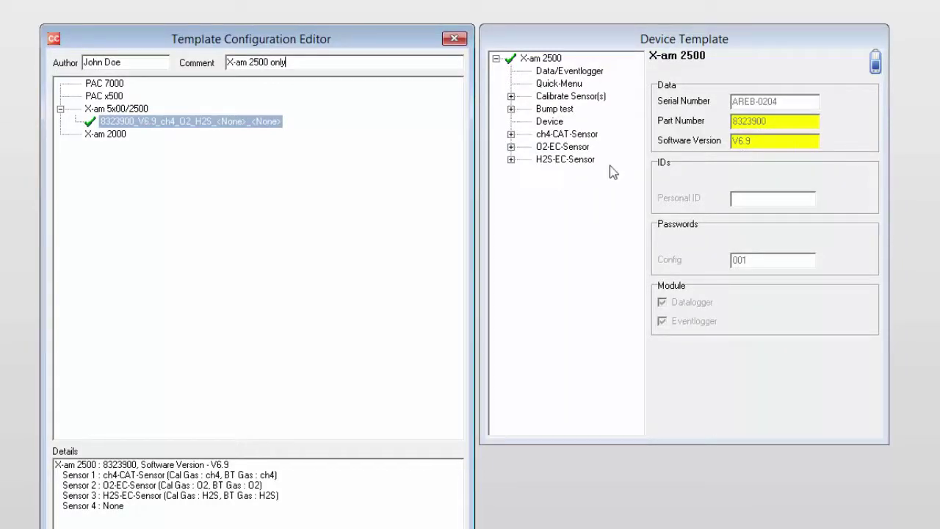
Change the H2S-EC-Sensor alarms from 5 to 3 ppm for A1 and from 10 to 6 ppm for A2.
left_click(511, 134)
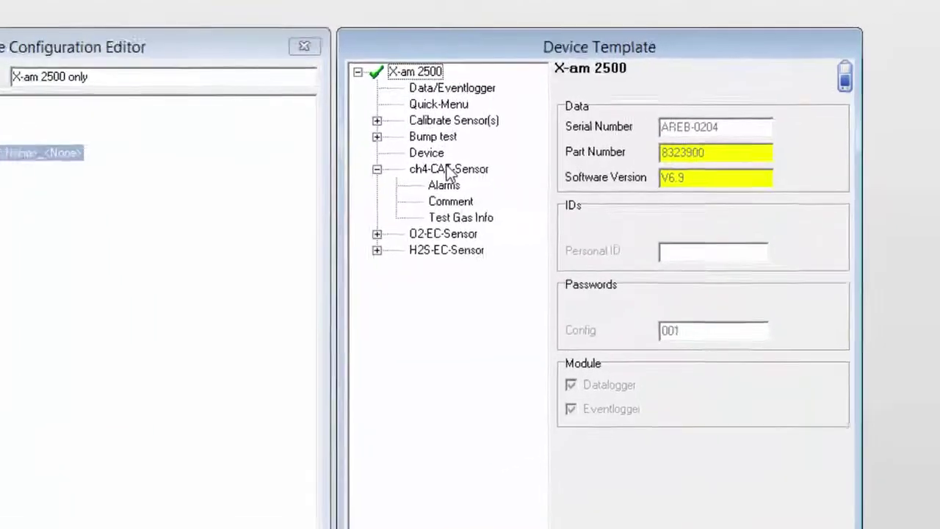
left_click(384, 206)
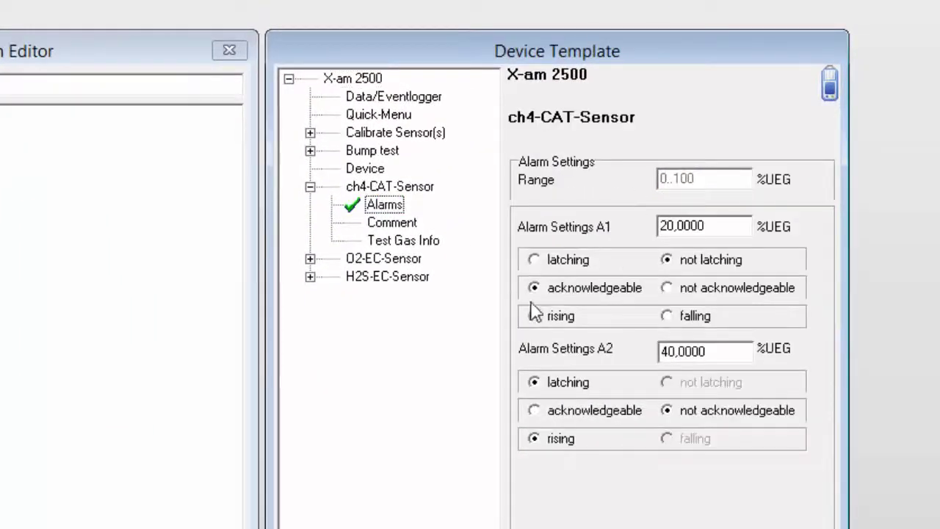
left_click(310, 276)
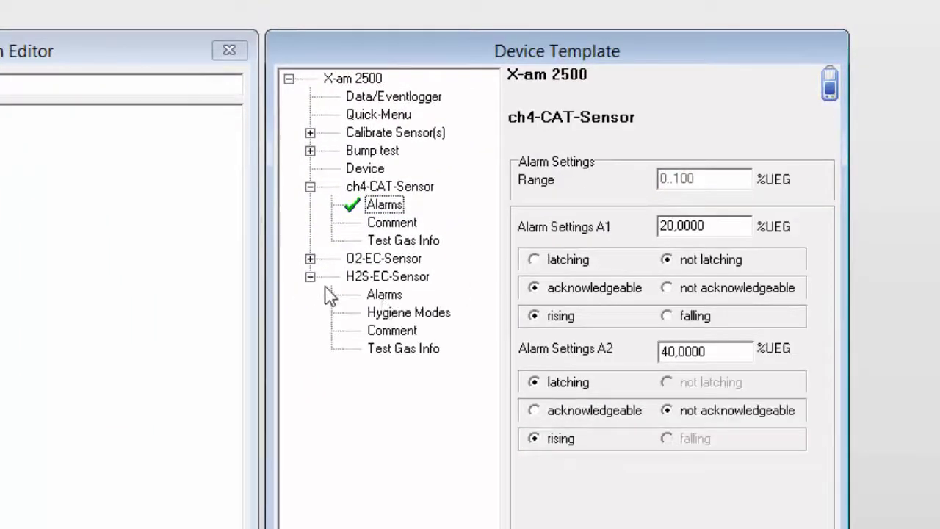
left_click(384, 295)
left_click(716, 227)
left_click_drag(716, 227, 621, 227)
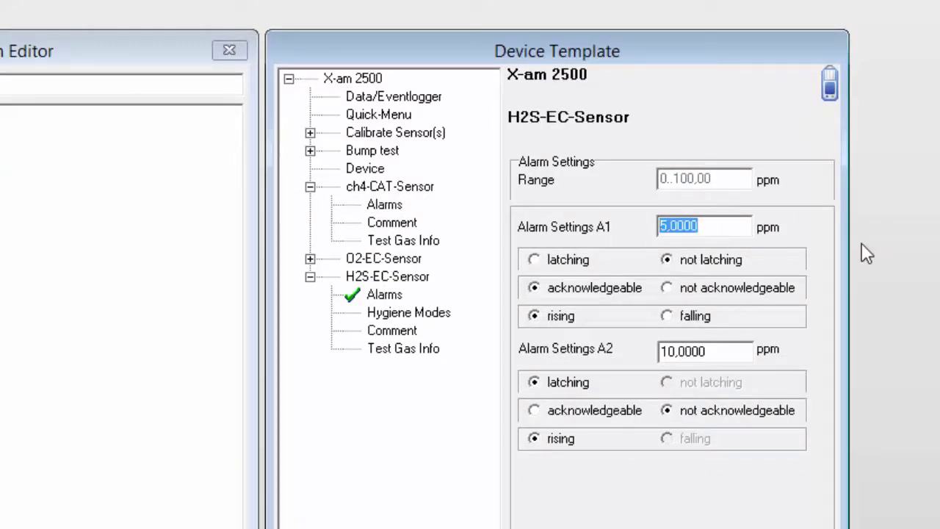
type("3")
left_click_drag(730, 359, 623, 361)
type("6")
left_click(720, 229)
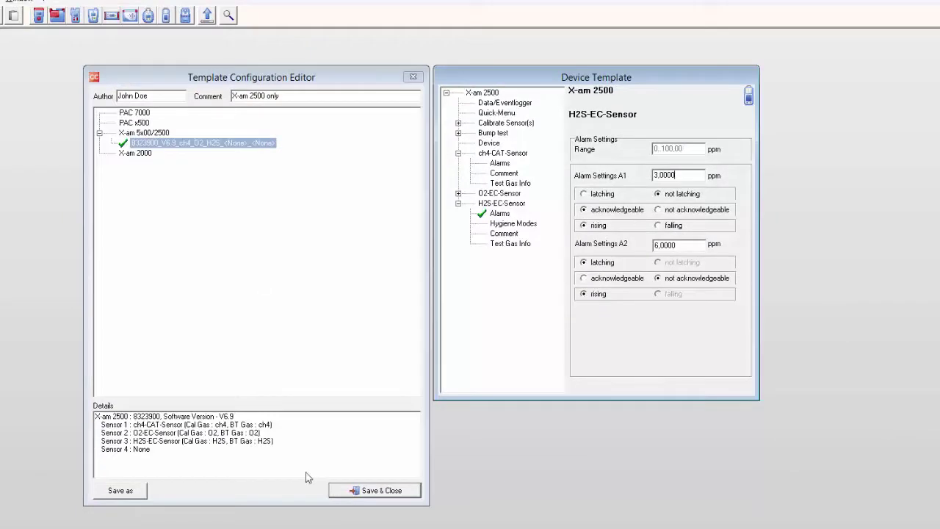
Save the template with Save & Close in the Template Configuration Editor.
left_click(368, 493)
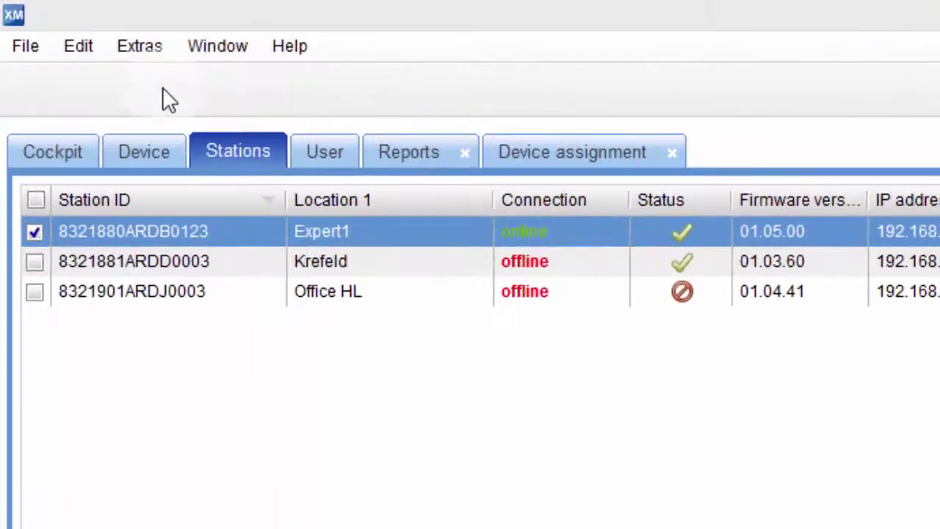
Start a station template change via Extras > Change template and browse for a template file.
left_click(156, 58)
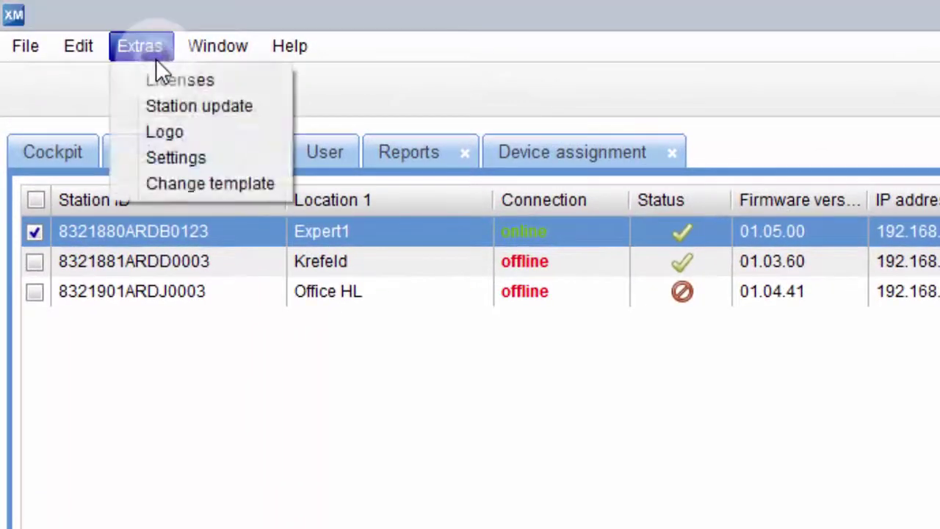
left_click(198, 184)
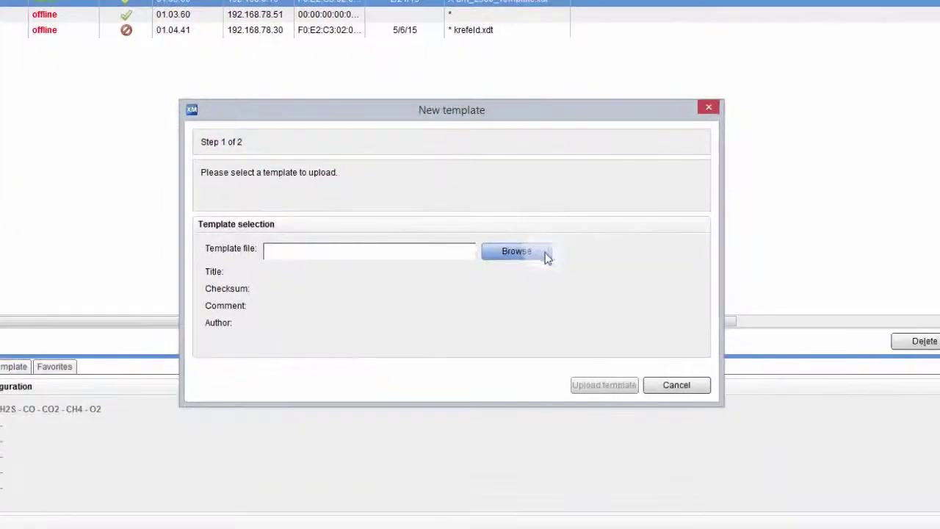
left_click(837, 400)
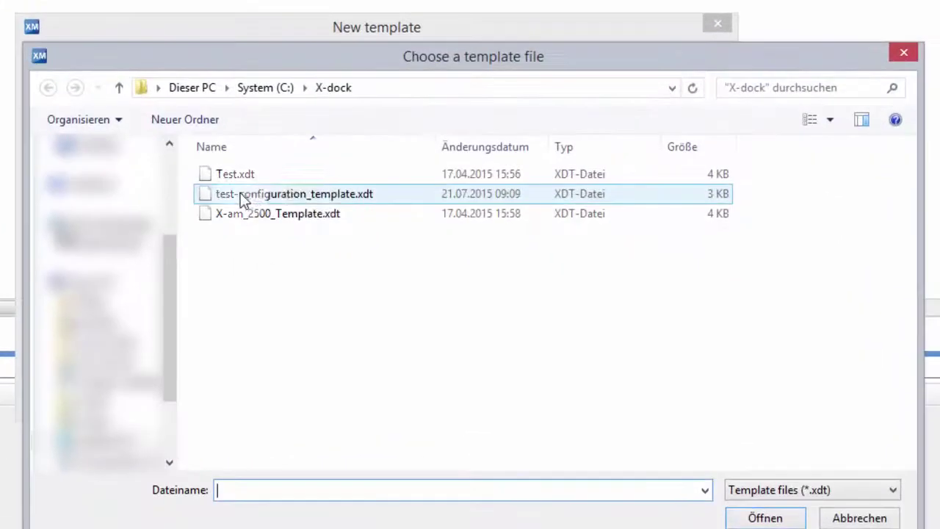
Load test-configuration_template.xdt from C:\X-dock into the New template dialog.
left_click(361, 211)
double_click(331, 194)
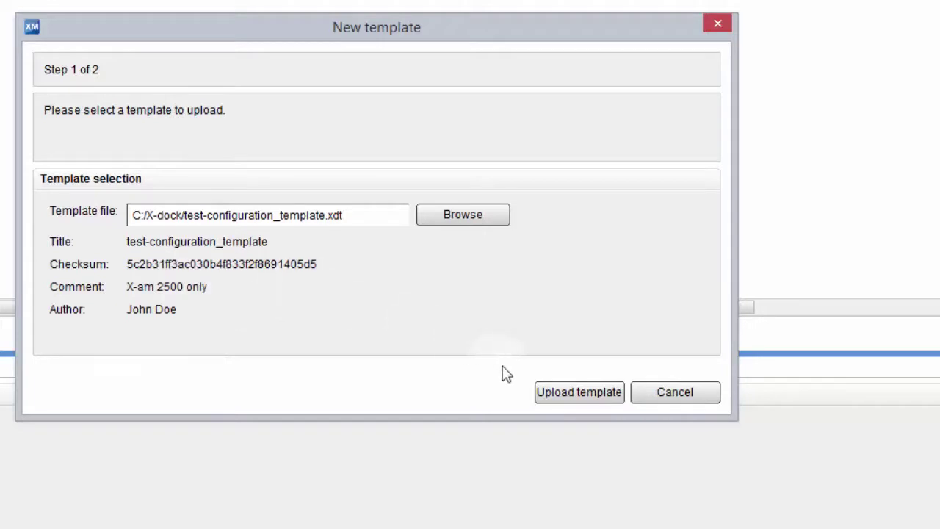
Upload test-configuration_template.xdt to the stations and check Expert1's Template selection column.
left_click(573, 395)
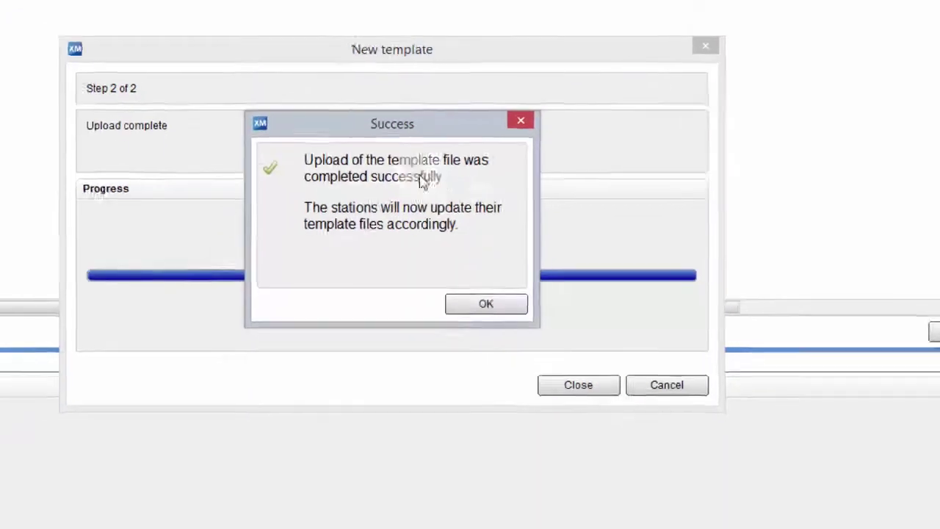
left_click(471, 308)
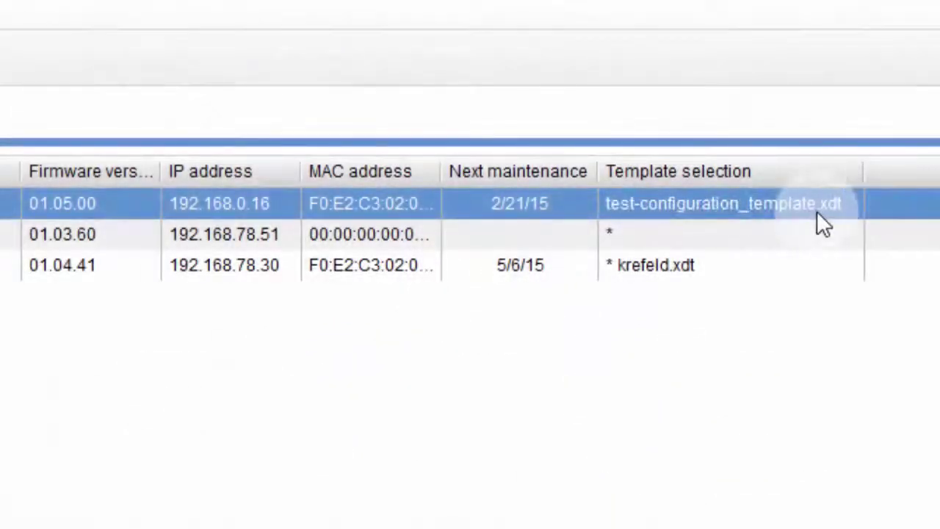
left_click(806, 174)
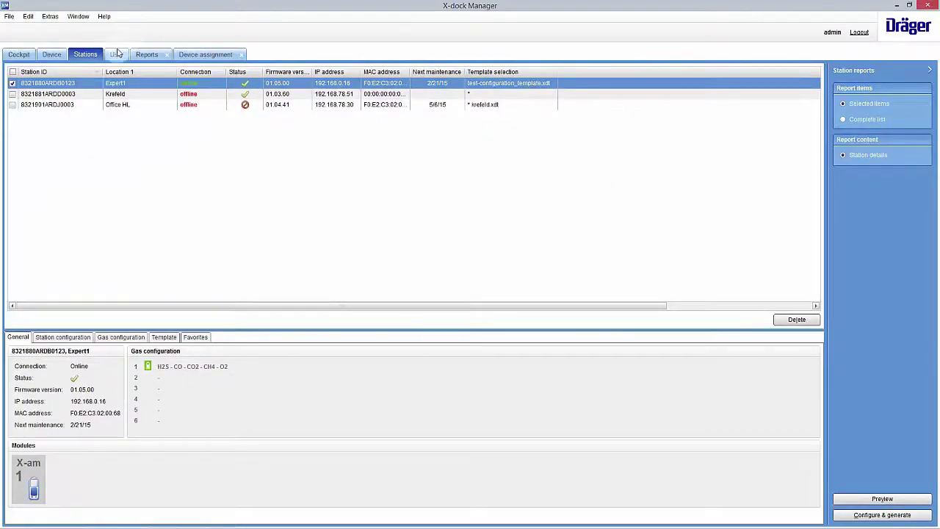
On the Device tab, search device ID areb0204 and widen the Template file name column.
left_click(51, 55)
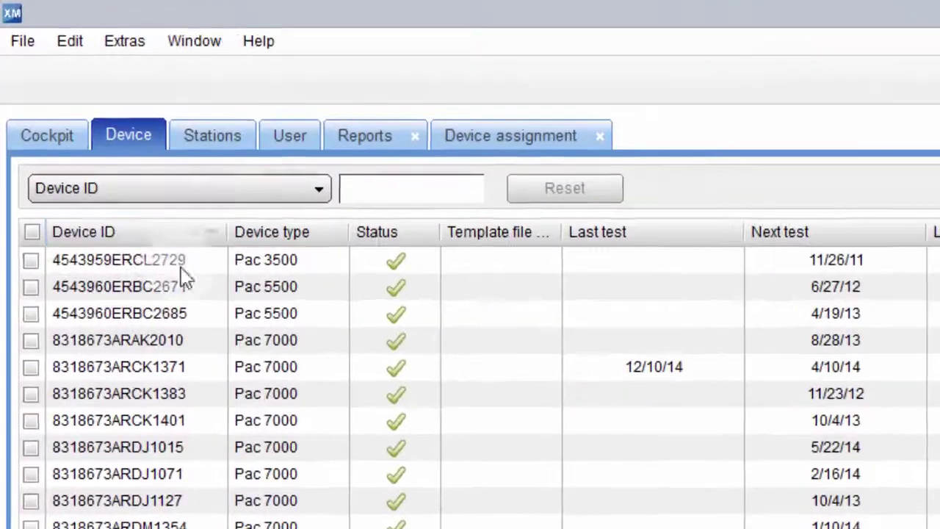
left_click(388, 202)
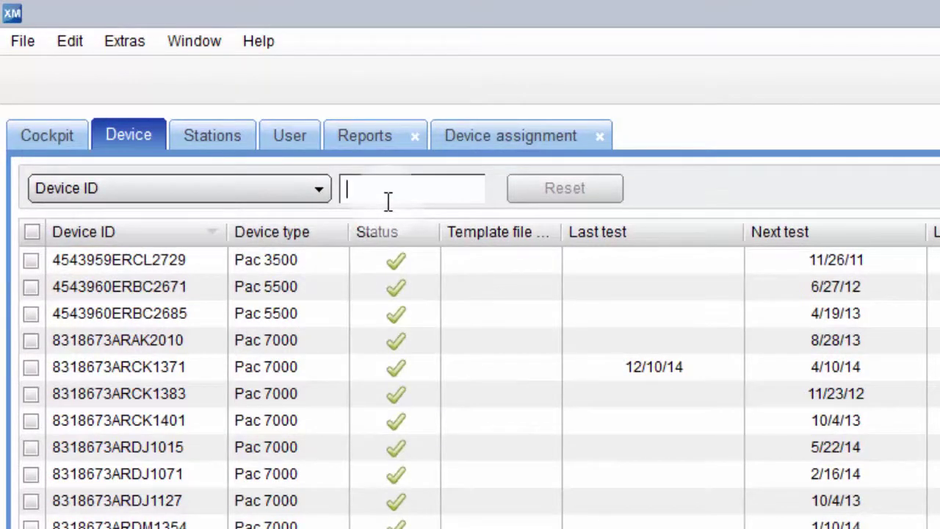
type("areb")
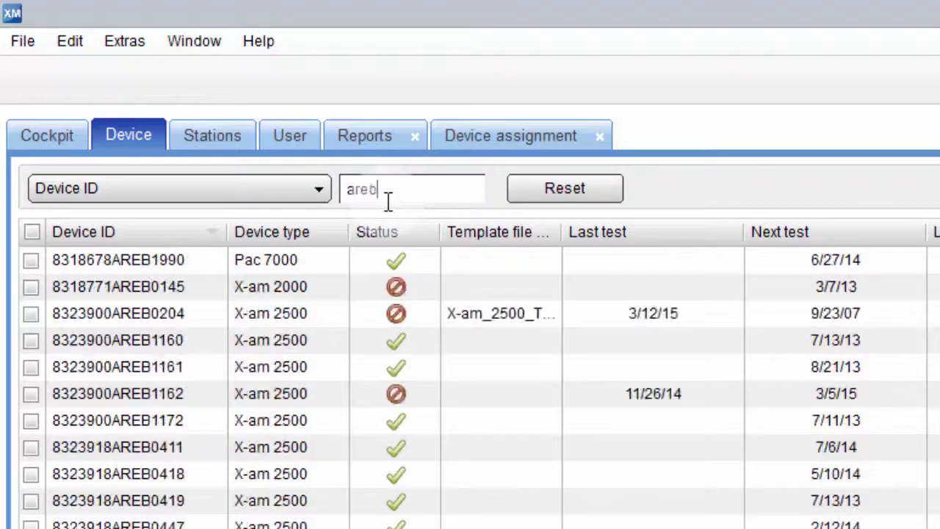
type("02")
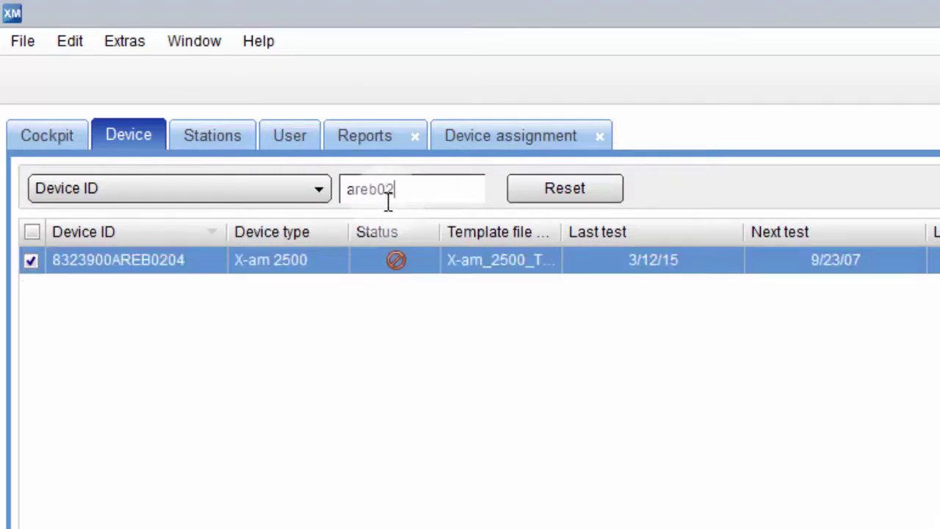
type("04")
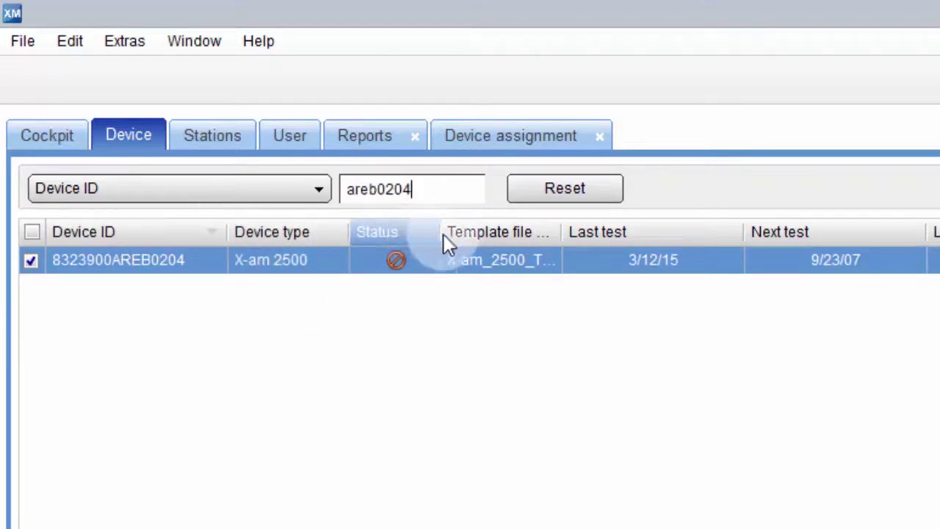
left_click_drag(560, 231, 679, 233)
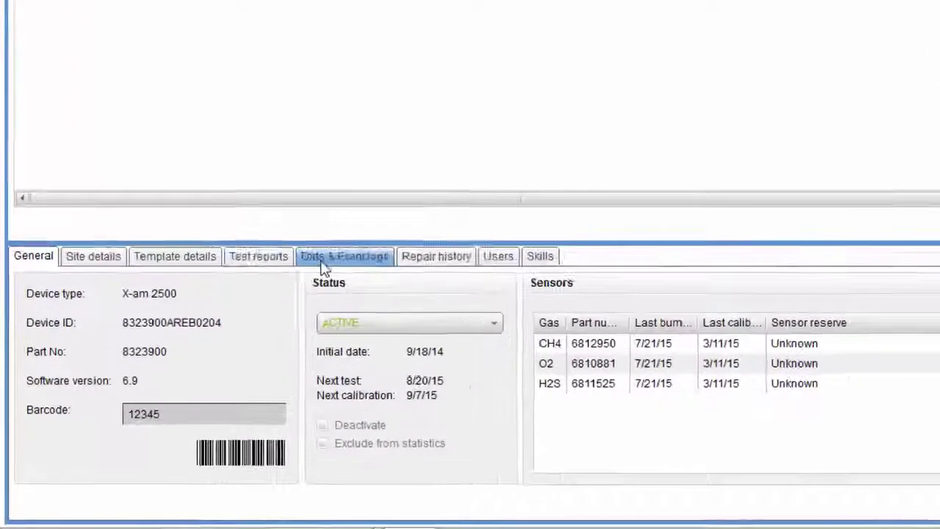
Generate and open the XDM certificate PDF for AREB0204's 7/21/15 quick bump test report.
left_click(142, 382)
left_click(267, 229)
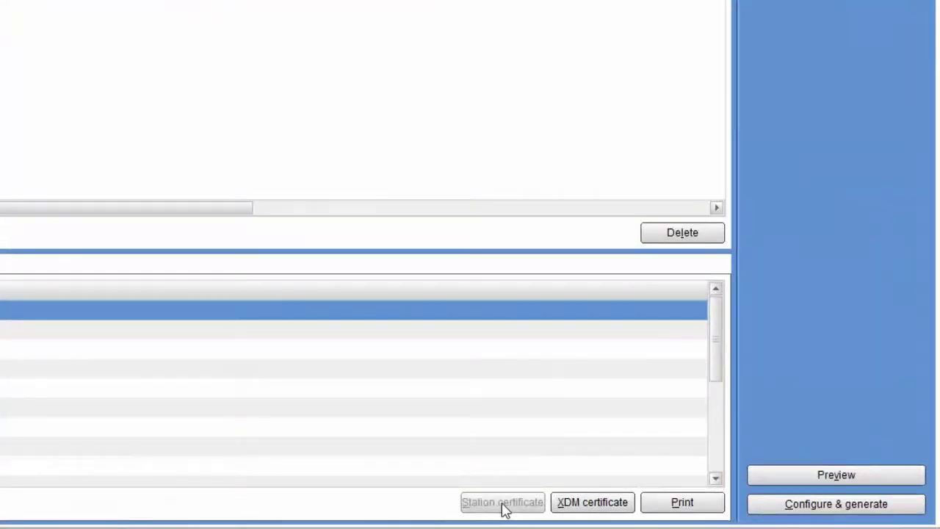
left_click(592, 507)
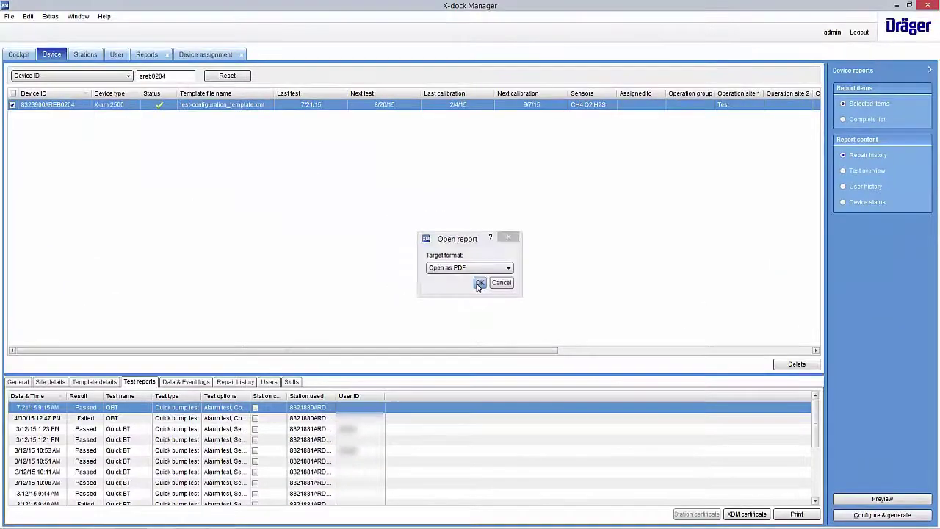
left_click(393, 236)
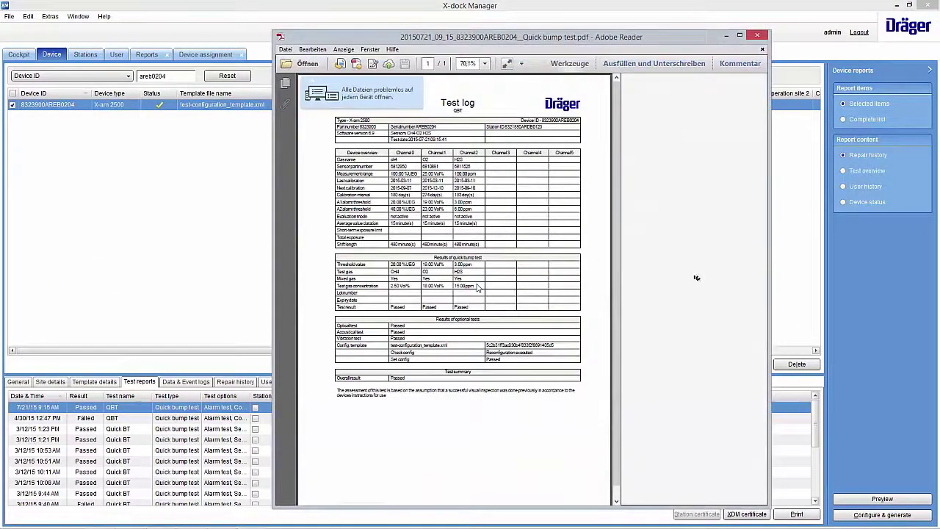
Maximize the Adobe Reader window and scroll down to the bump test log.
left_click(740, 36)
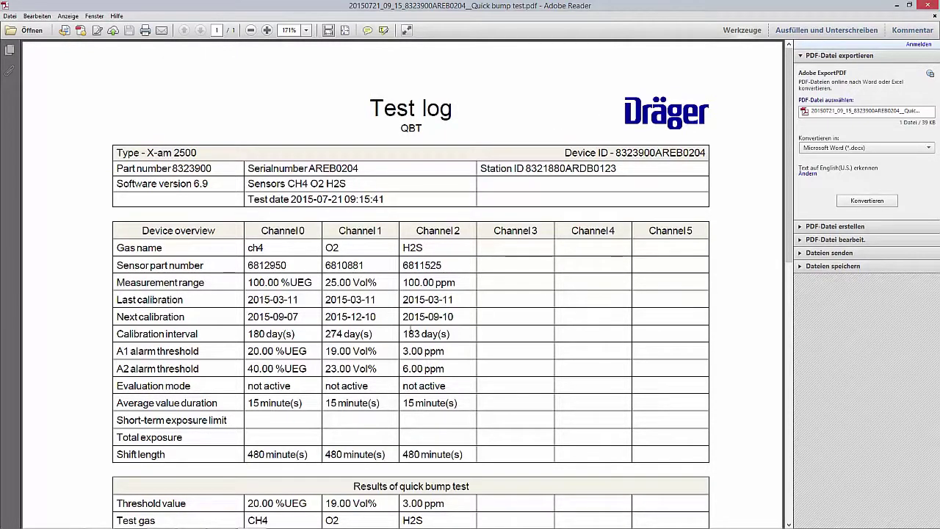
scroll(412, 331, "down", 2)
scroll(410, 329, "down", 1)
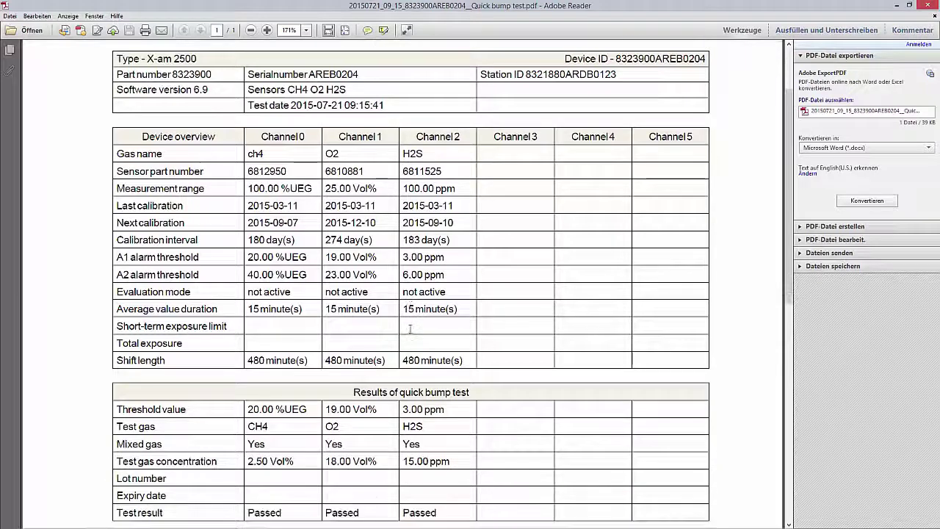
Highlight the H2S alarm thresholds A1 3.00 ppm and A2 6.00 ppm, then review the remaining results.
left_click_drag(445, 257, 404, 275)
left_click(444, 274)
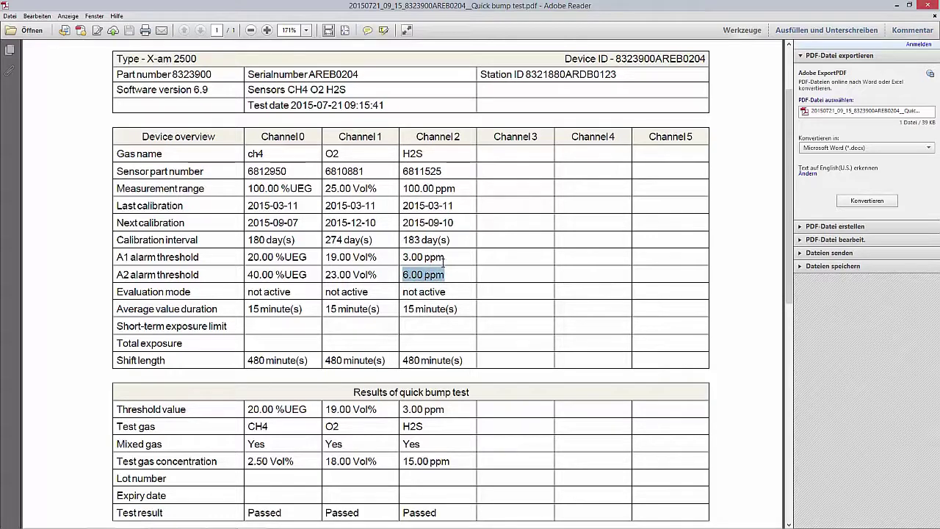
left_click(450, 260)
scroll(461, 290, "down", 5)
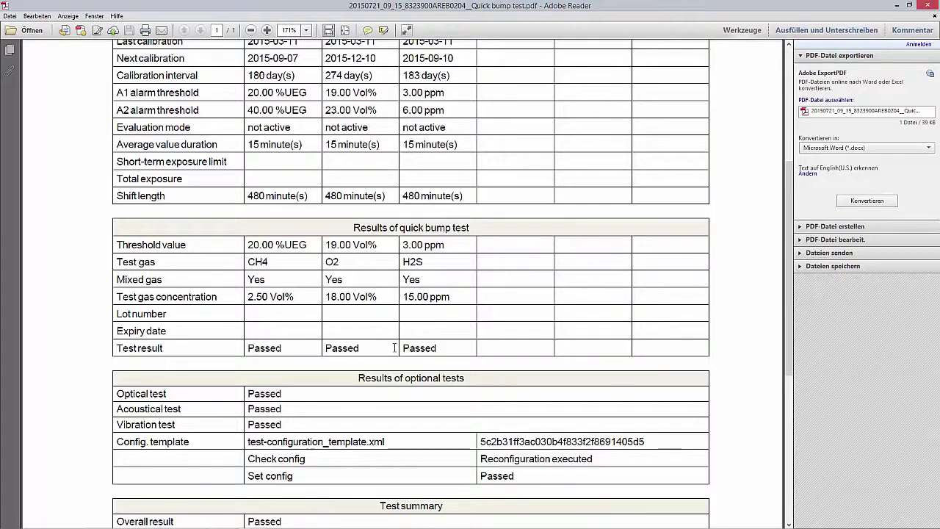
scroll(418, 289, "down", 2)
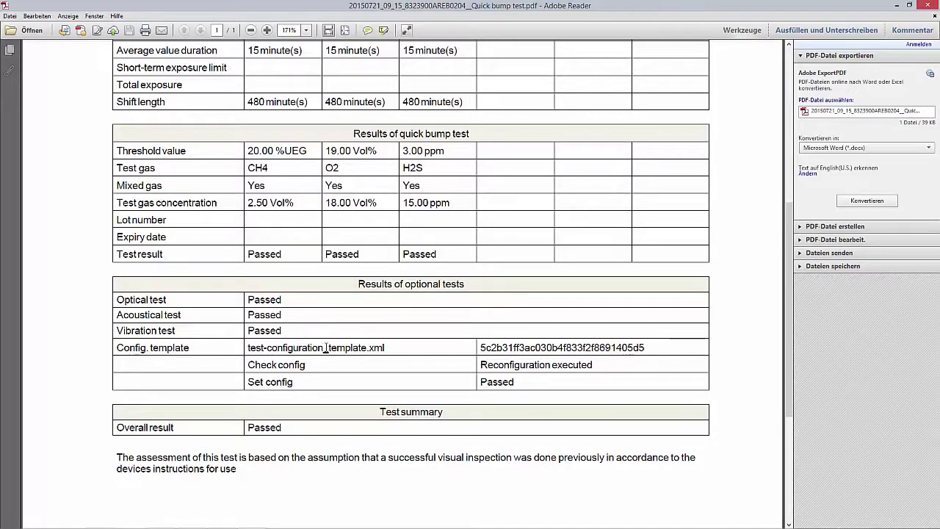
left_click_drag(250, 348, 390, 352)
left_click(388, 350)
left_click_drag(481, 348, 645, 355)
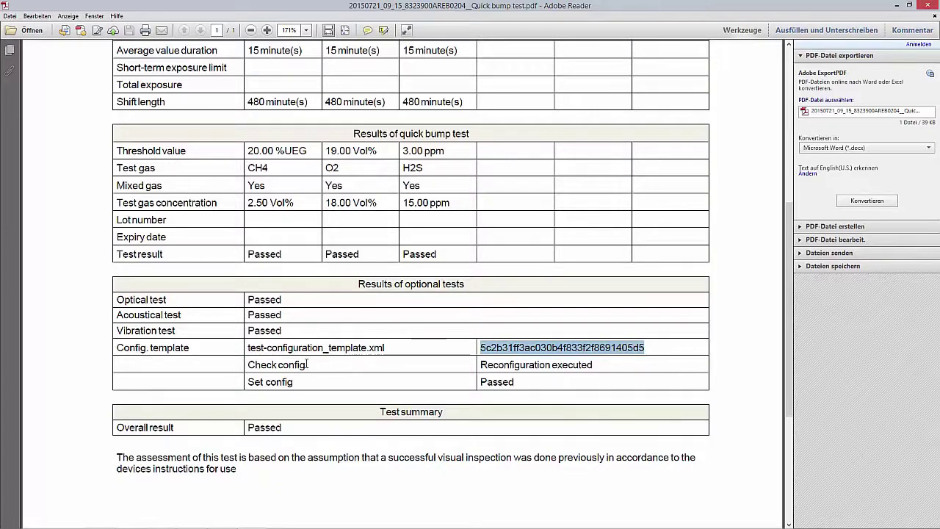
left_click_drag(307, 364, 249, 365)
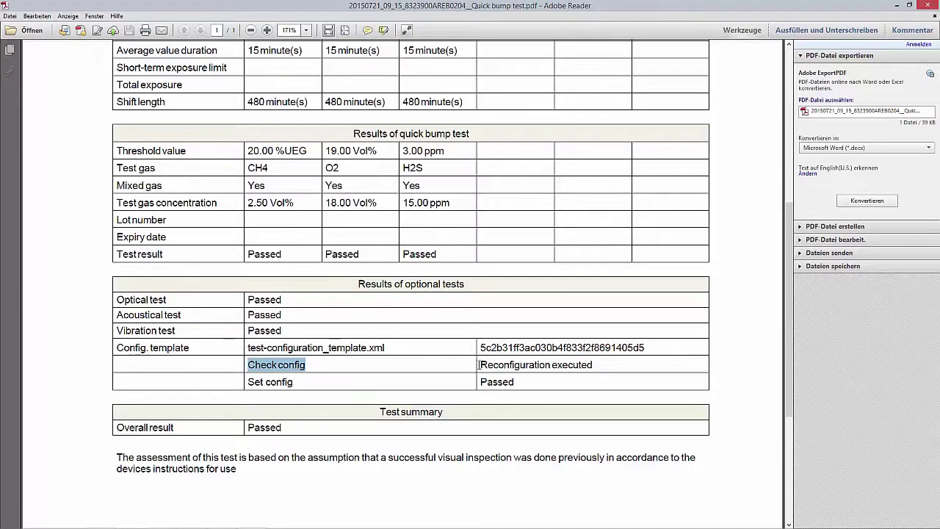
left_click_drag(599, 365, 502, 365)
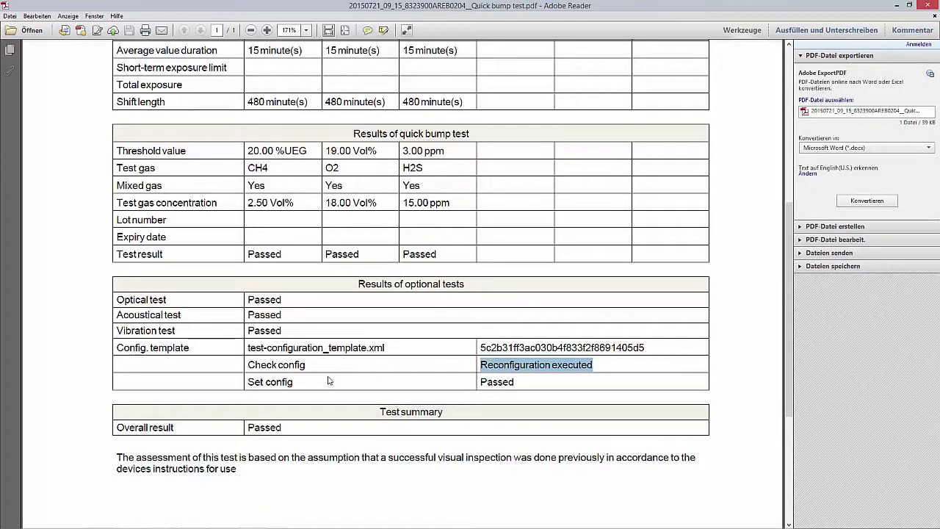
left_click_drag(296, 381, 248, 382)
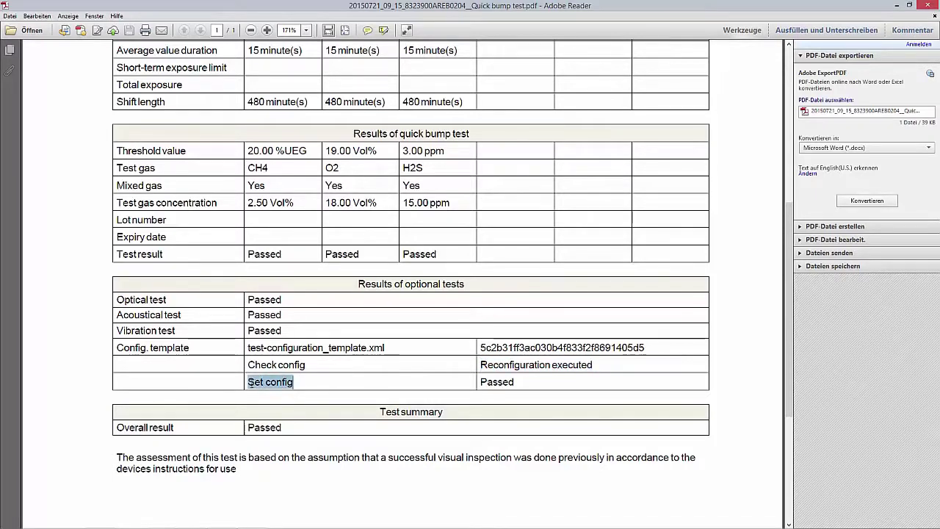
left_click(299, 382)
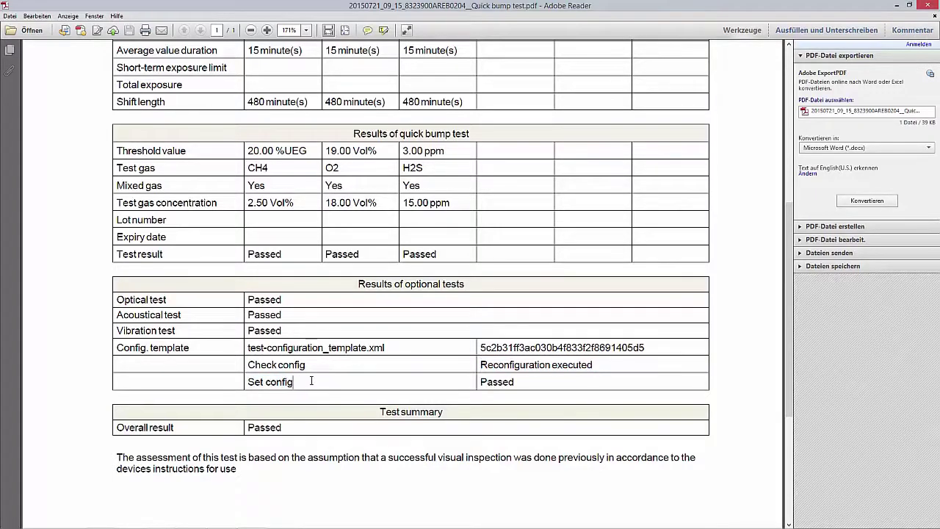